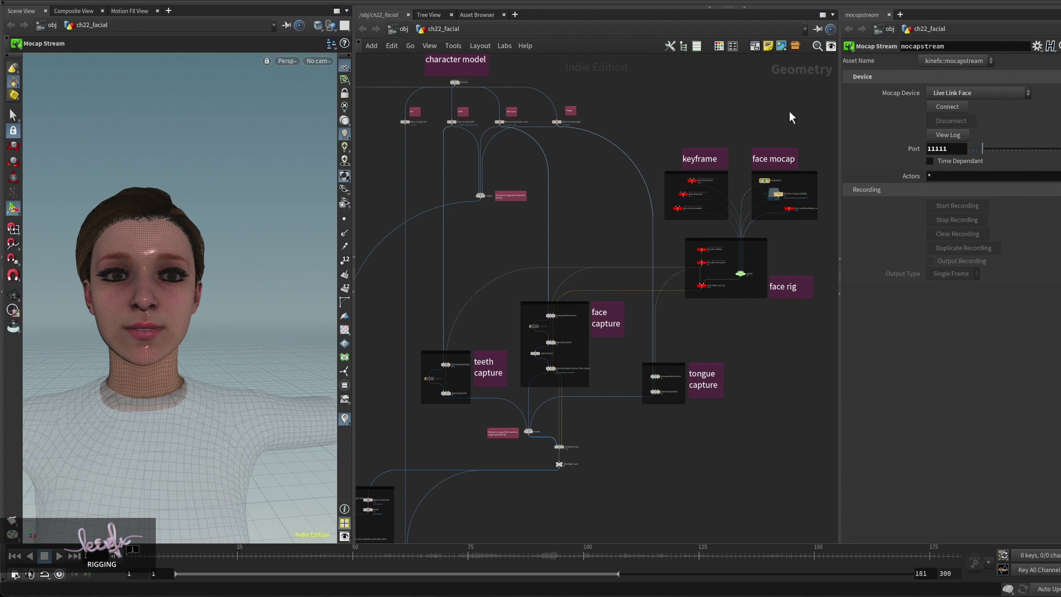
# Keep Live Link Face as the mocap device and scrub the face animation to frame 43
pyautogui.click(976, 93)
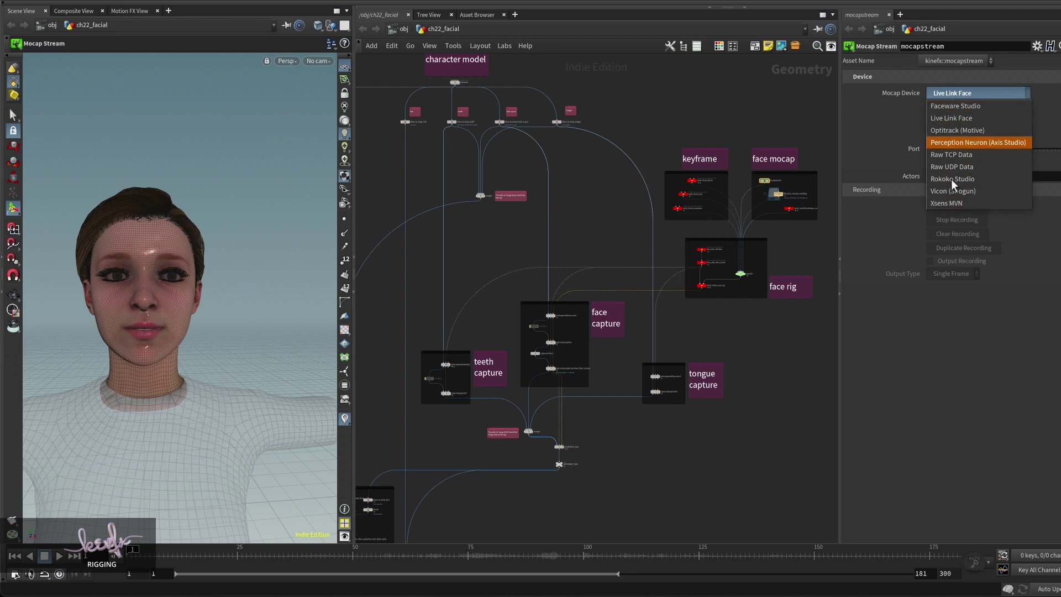
pyautogui.click(977, 117)
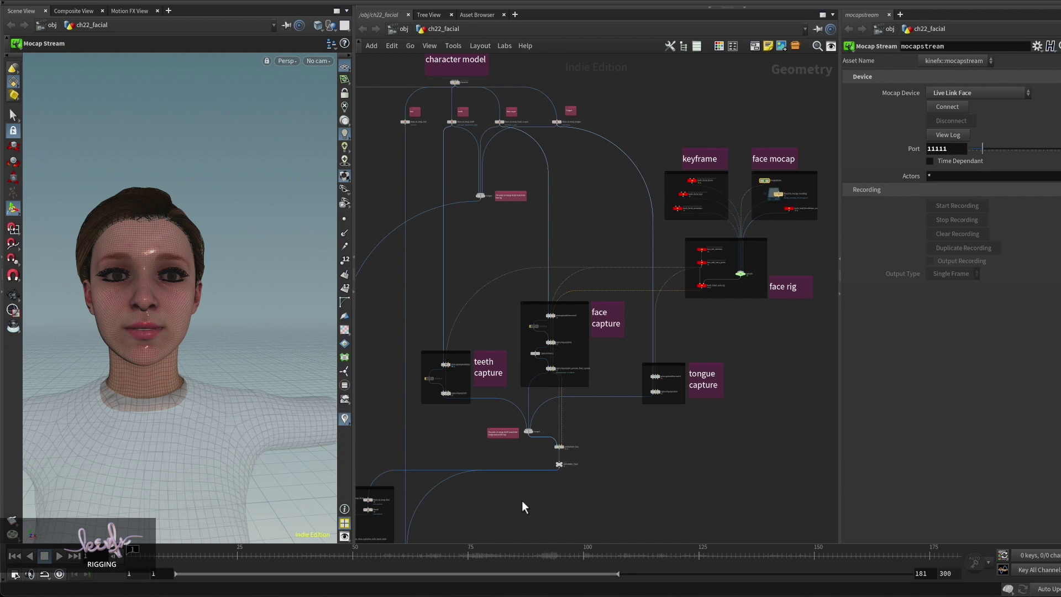
pyautogui.moveTo(164, 553); pyautogui.dragTo(619, 559)
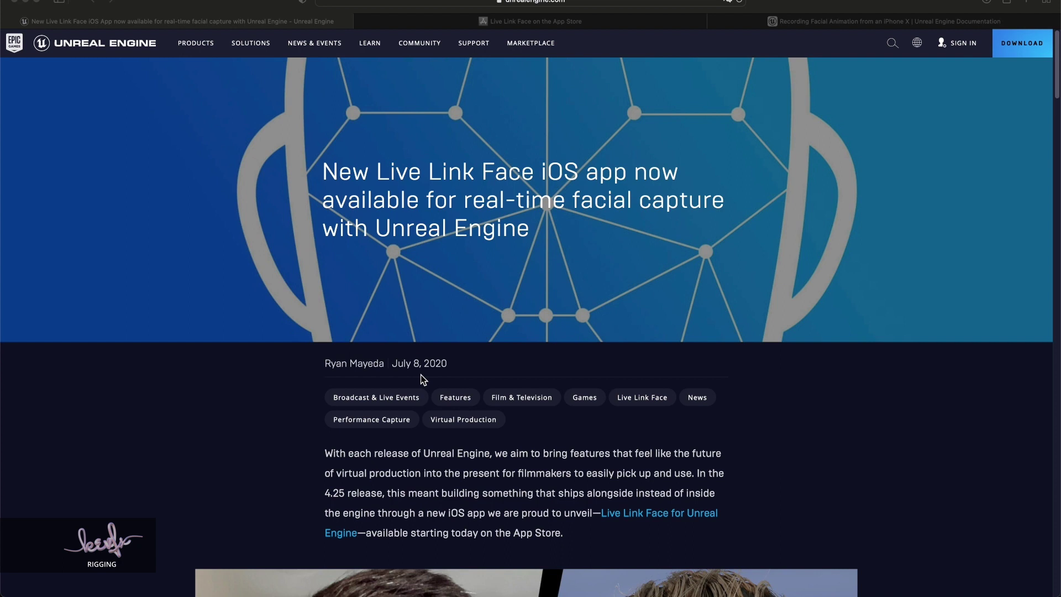
# Read the Live Link Face article, view its App Store listing, then the iPhone recording documentation
pyautogui.scroll(-5, 949, 211)
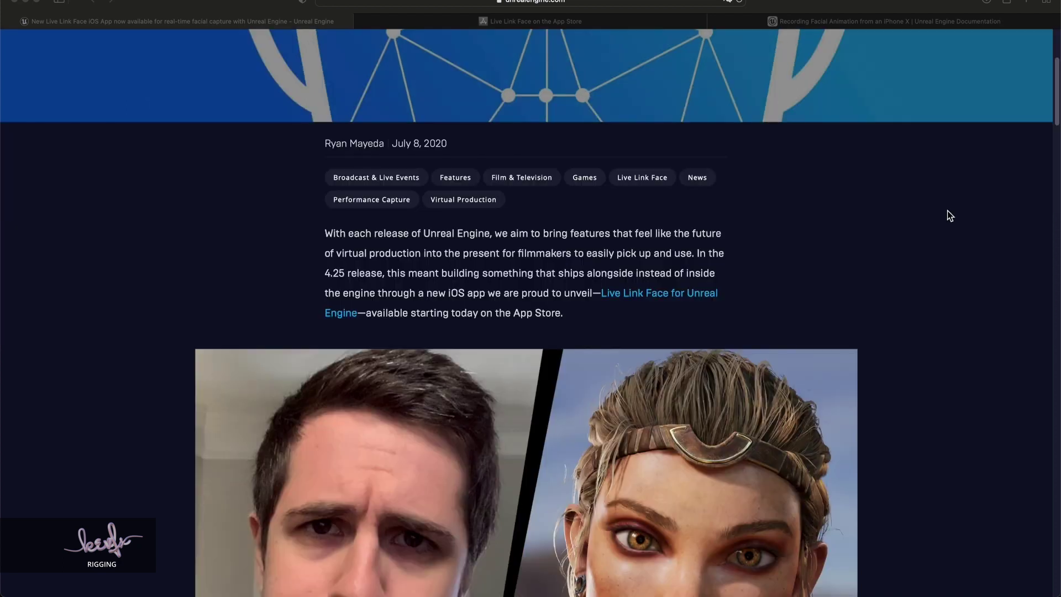
pyautogui.scroll(-1, 947, 210)
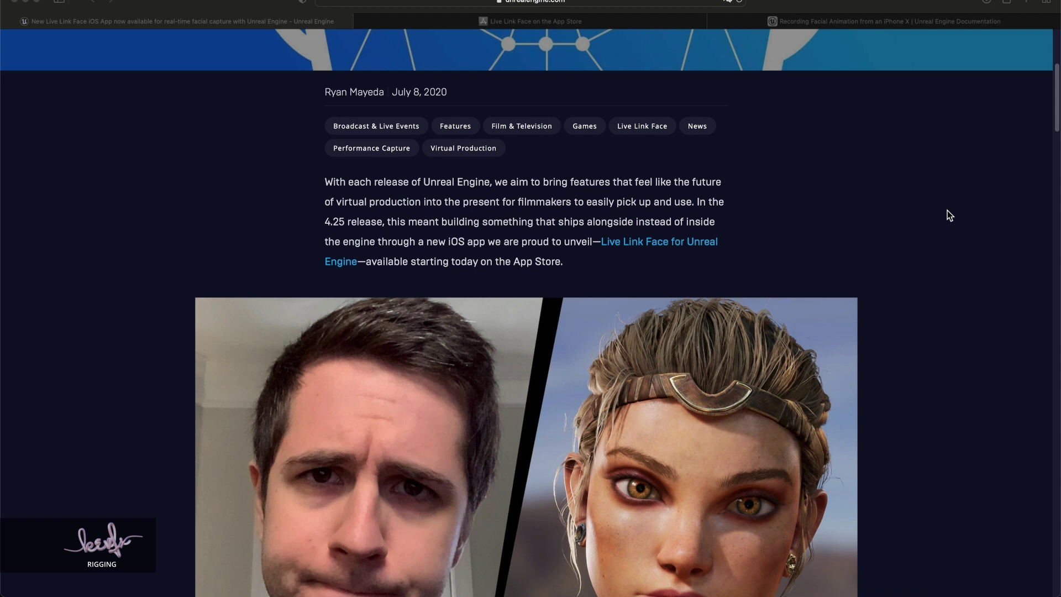
pyautogui.scroll(-15, 974, 220)
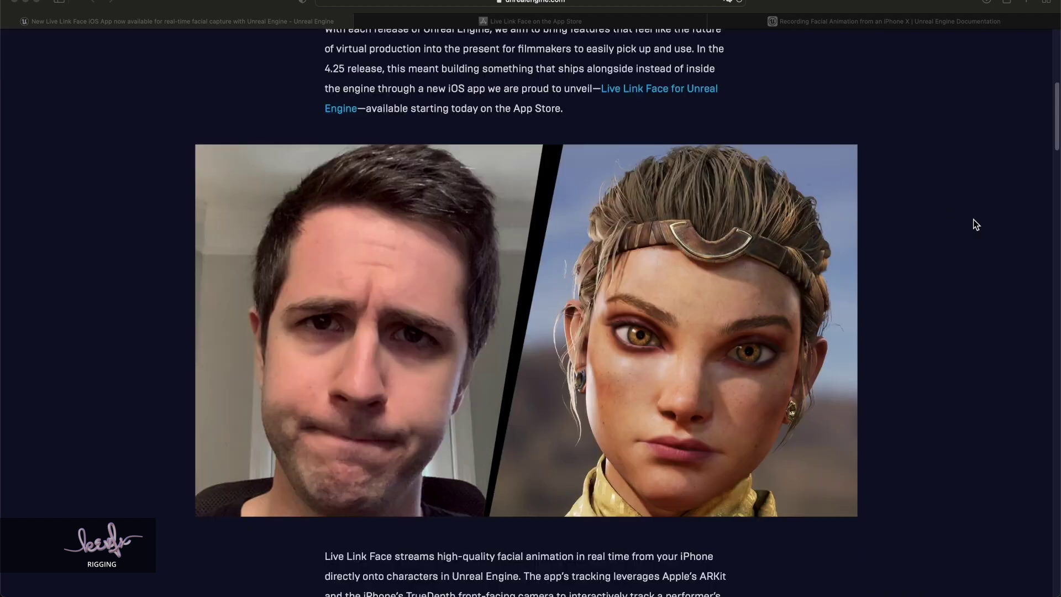
pyautogui.scroll(-14, 974, 220)
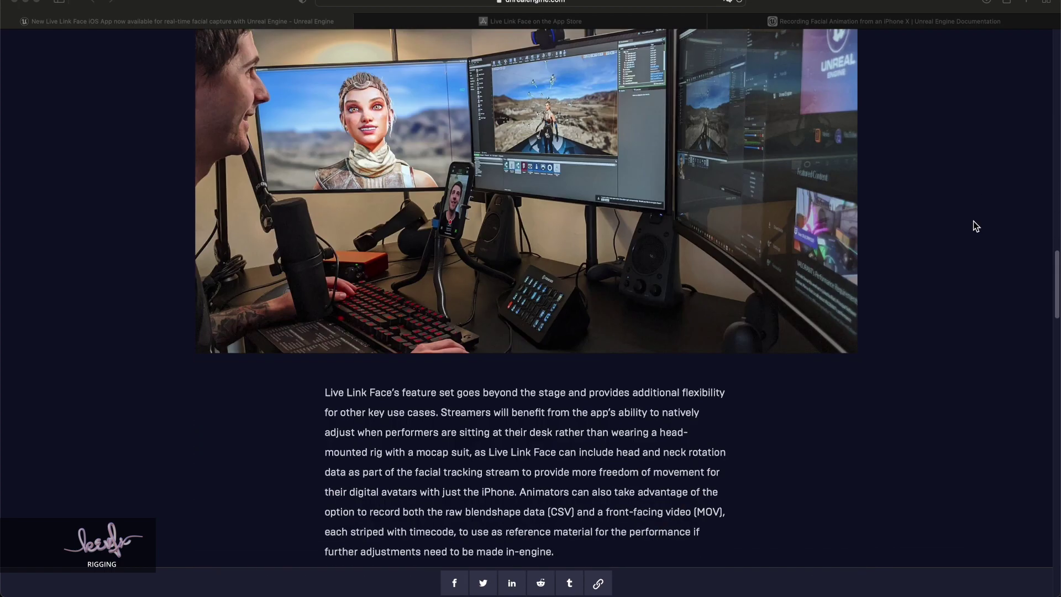
pyautogui.click(545, 24)
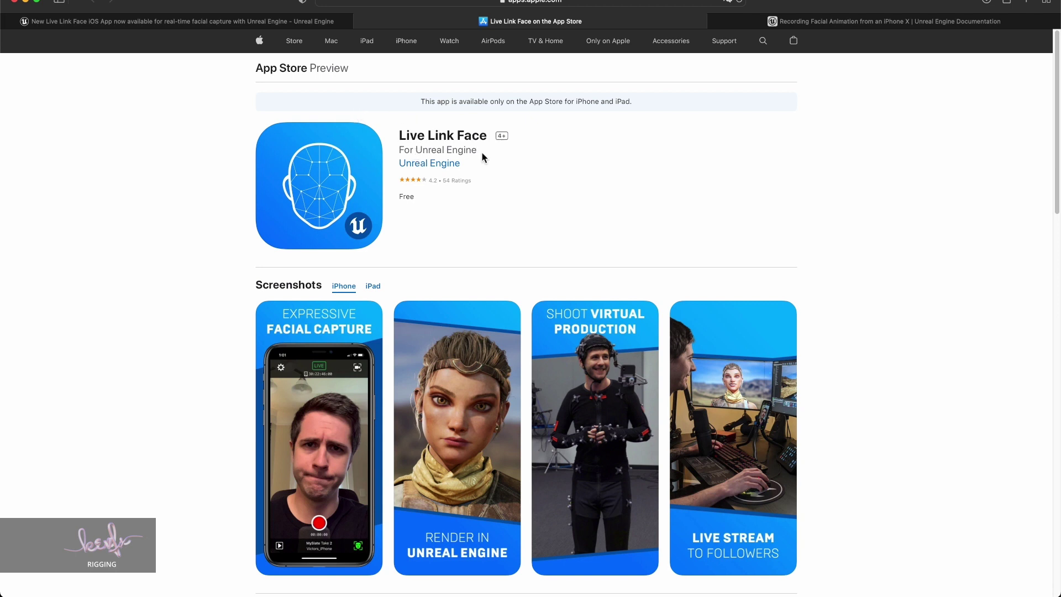
pyautogui.click(830, 21)
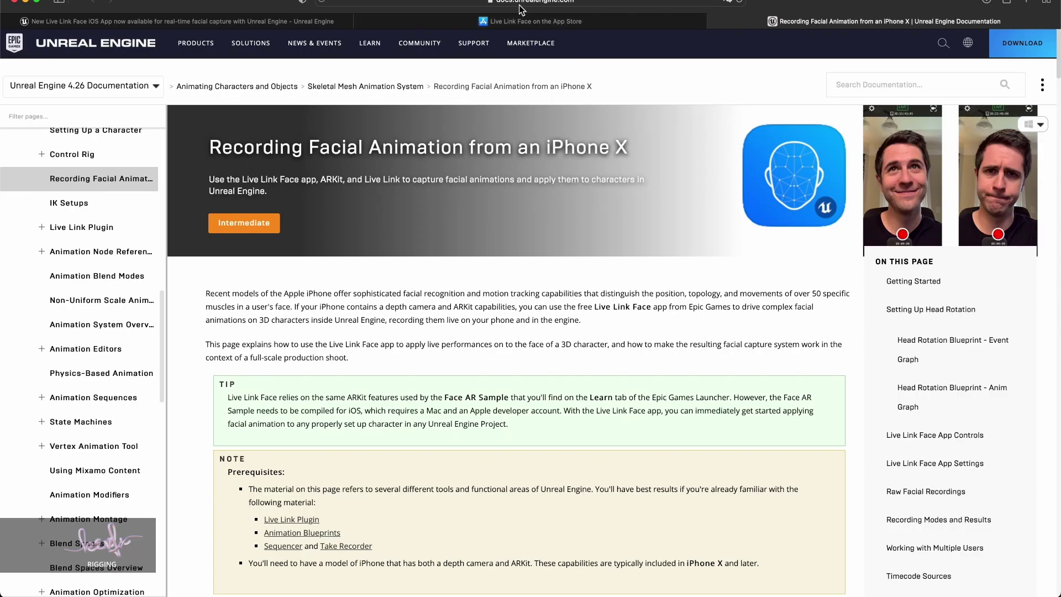
# Scroll the Recording Facial Animation guide from Getting Started down to steps 6 and 7
pyautogui.moveTo(521, 6)
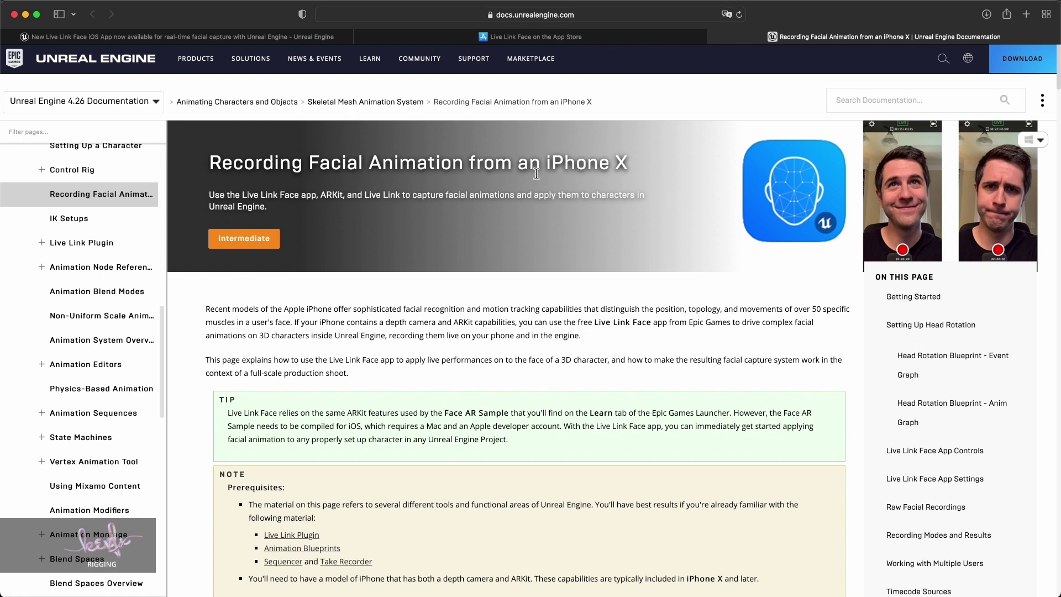
pyautogui.scroll(-5, 678, 235)
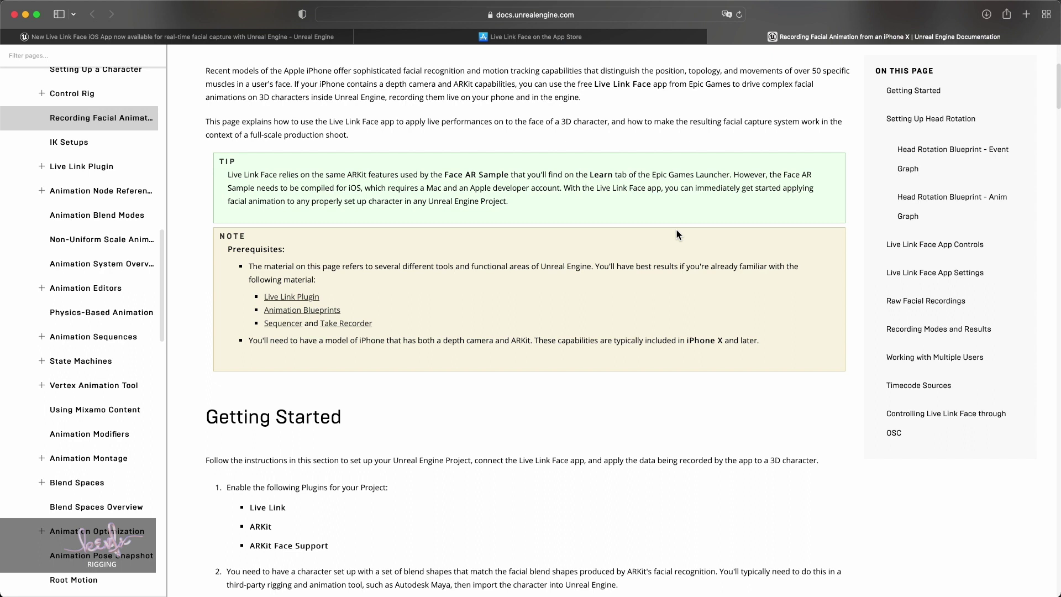
pyautogui.scroll(-10, 679, 235)
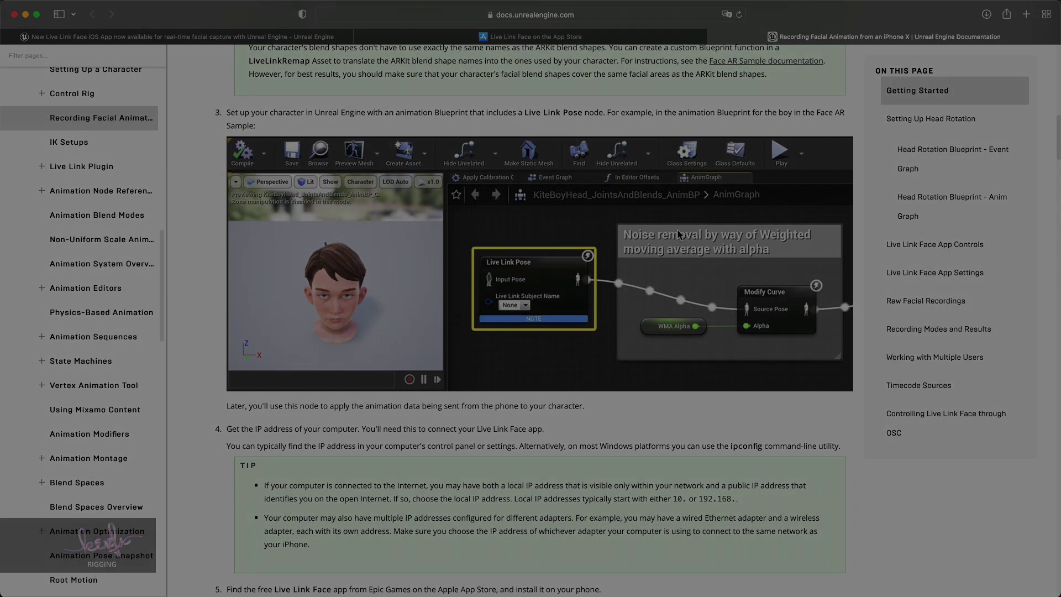
pyautogui.scroll(-4, 679, 234)
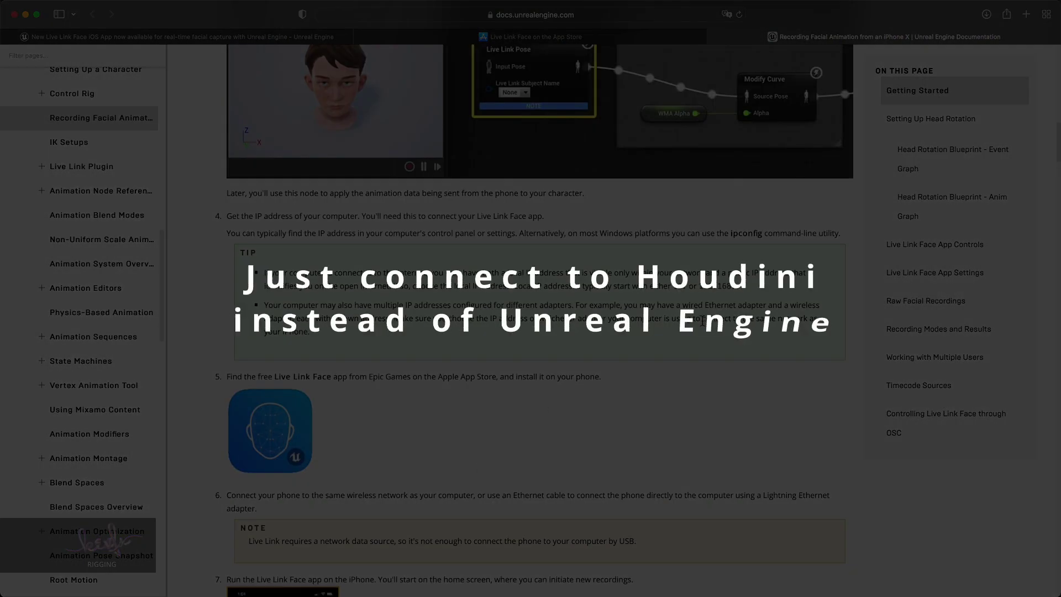
pyautogui.scroll(-3, 702, 322)
pyautogui.scroll(-5, 704, 324)
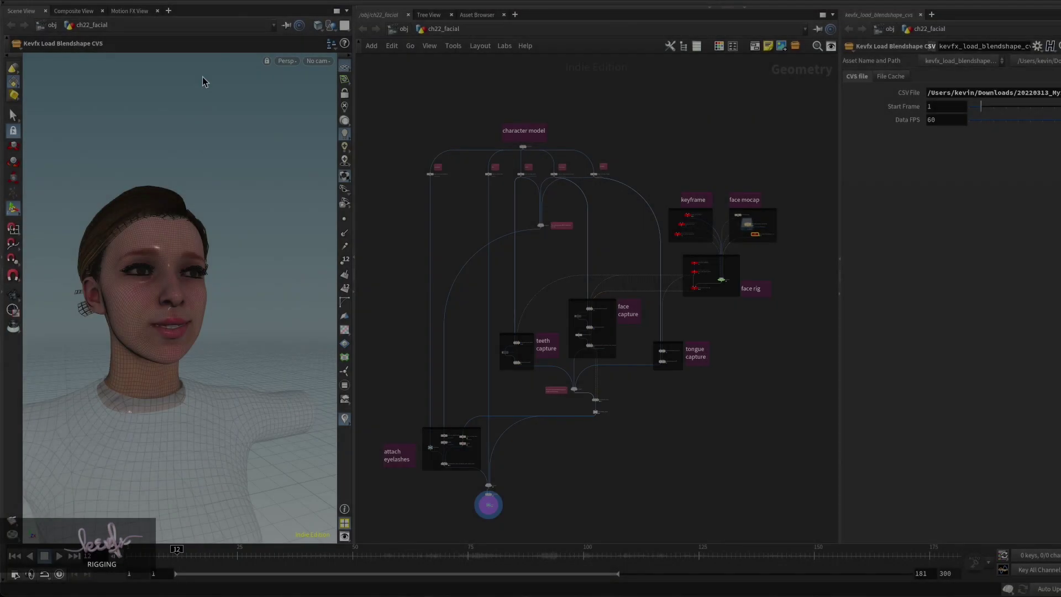
# Select the mocapstream node to show its Live Link Face device settings
pyautogui.scroll(4, 698, 202)
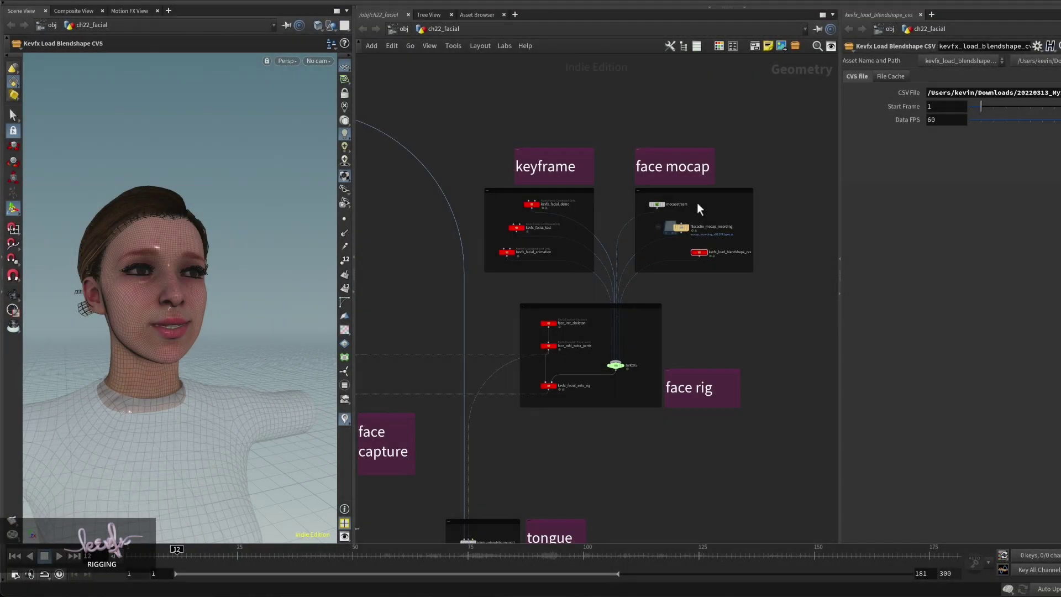
pyautogui.scroll(2, 672, 203)
pyautogui.click(670, 205)
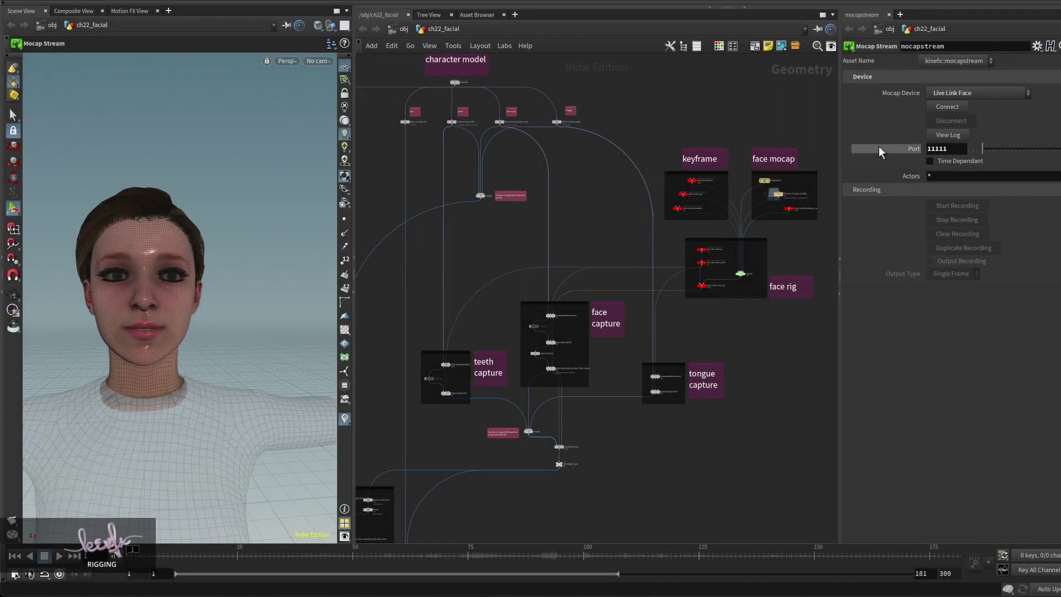
# Pan and zoom the network to bring the keyframe and face mocap groups into view
pyautogui.moveTo(918, 282)
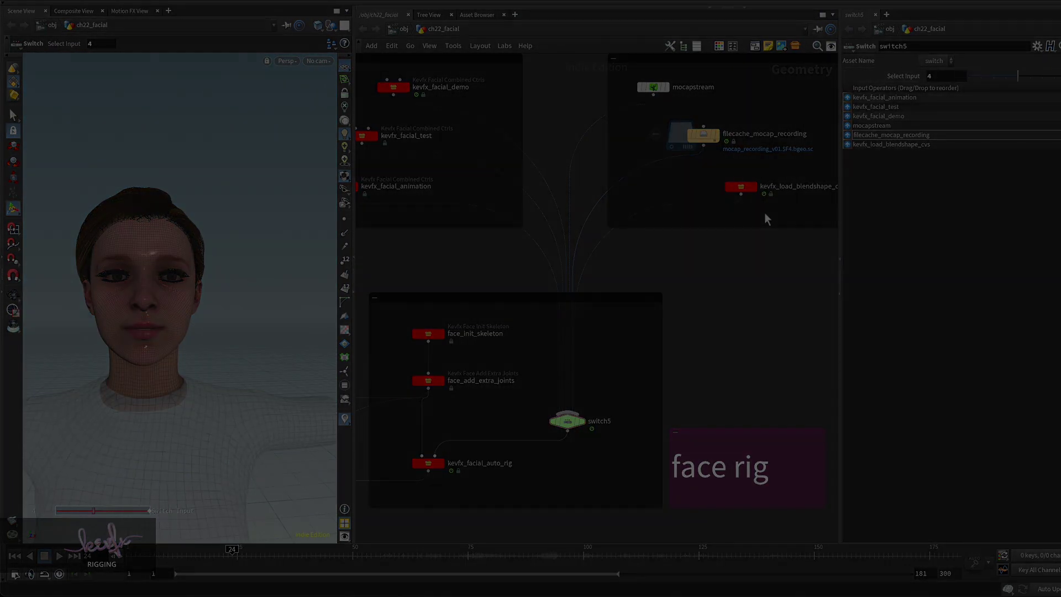
pyautogui.moveTo(765, 218); pyautogui.dragTo(719, 218, button='middle')
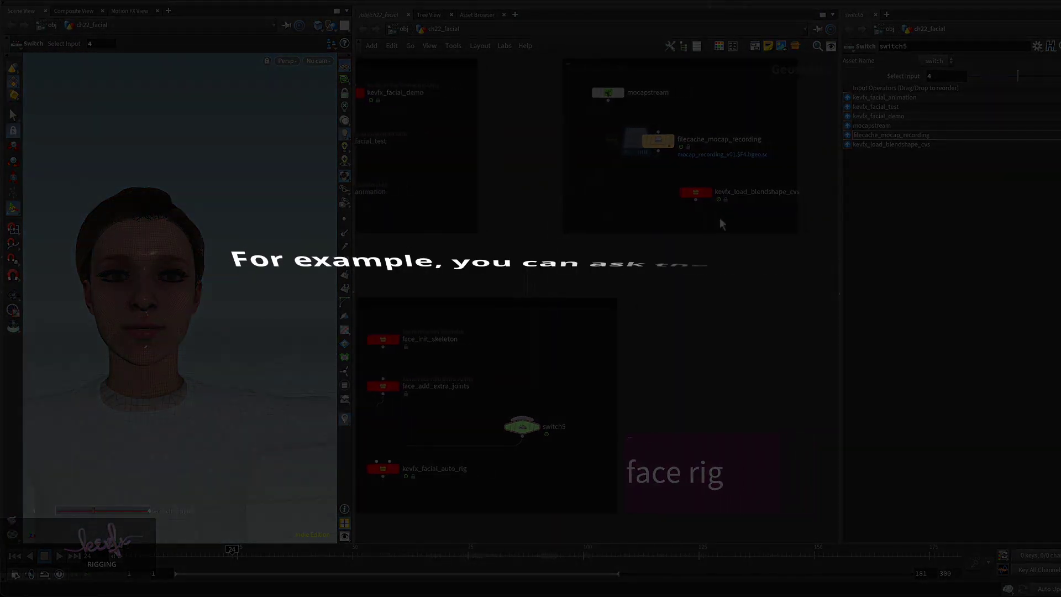
pyautogui.scroll(-2, 724, 217)
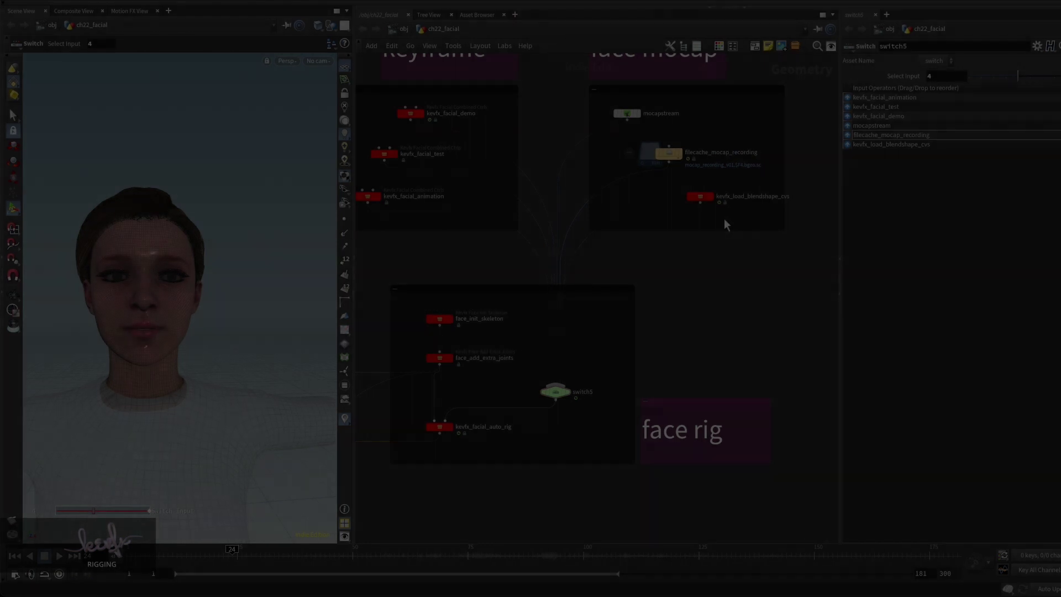
pyautogui.scroll(1, 719, 218)
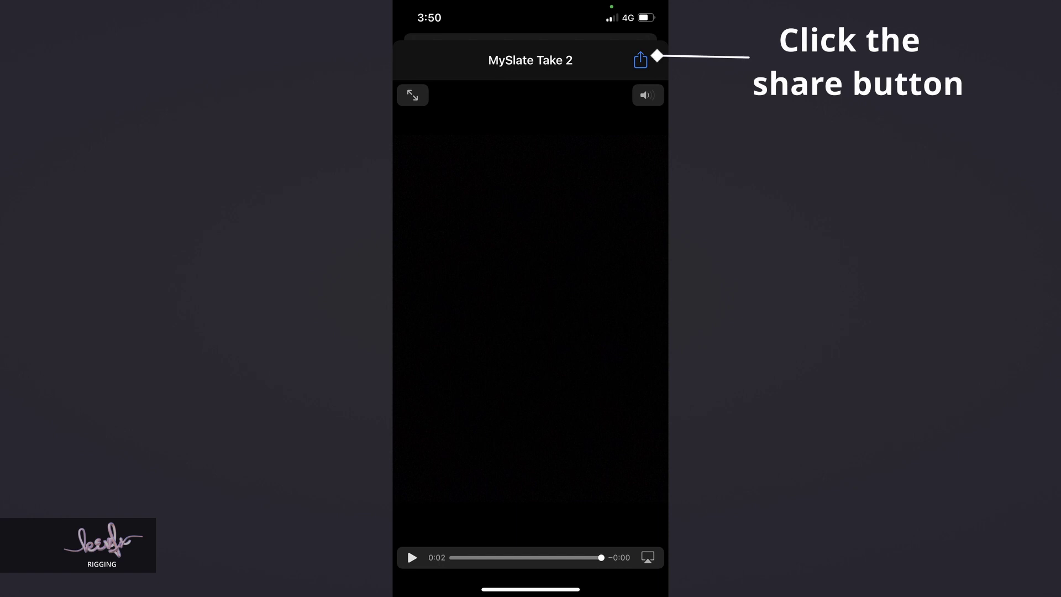
# Share the MySlate Take 2 recording from its playback view
pyautogui.click(641, 60)
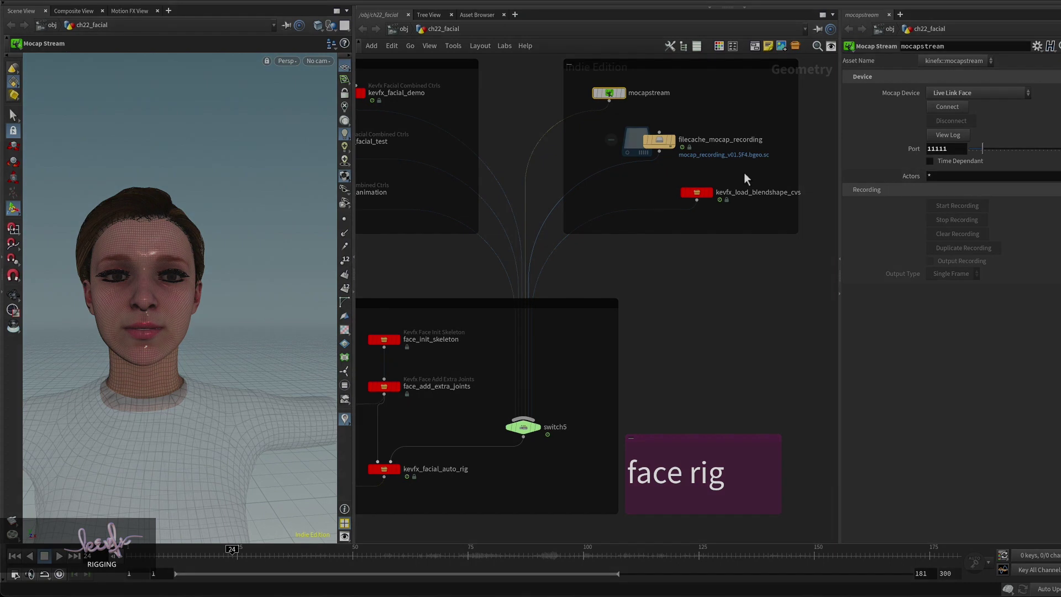
# Select kevfx_load_blendshape_cvs to show its CSV path, start frame 1 and 60 FPS
pyautogui.click(696, 192)
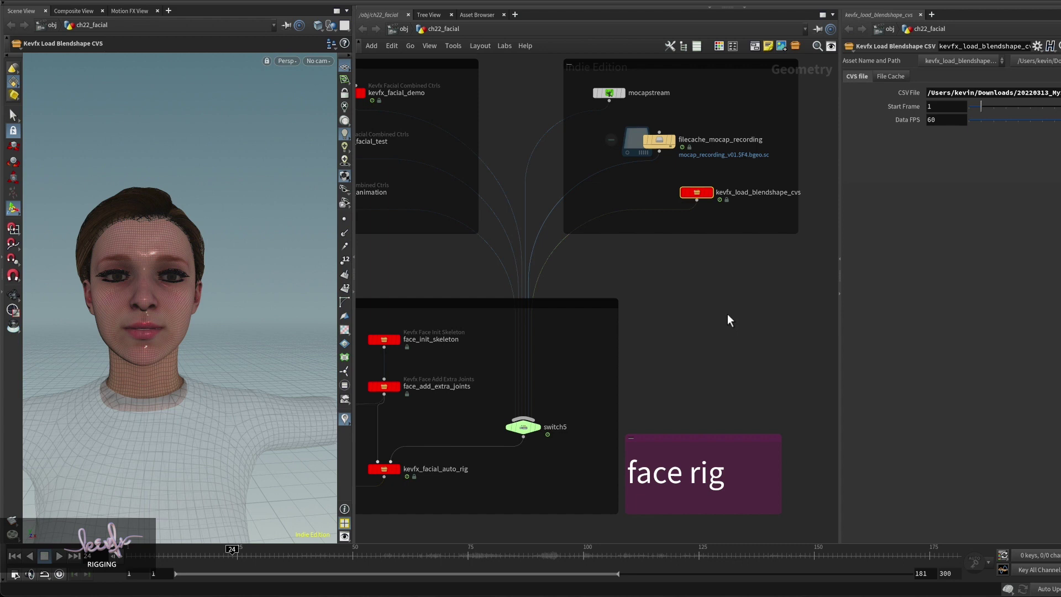
# Check the loader's File Cache and CVS file tabs, then show switch5's inputs
pyautogui.click(891, 77)
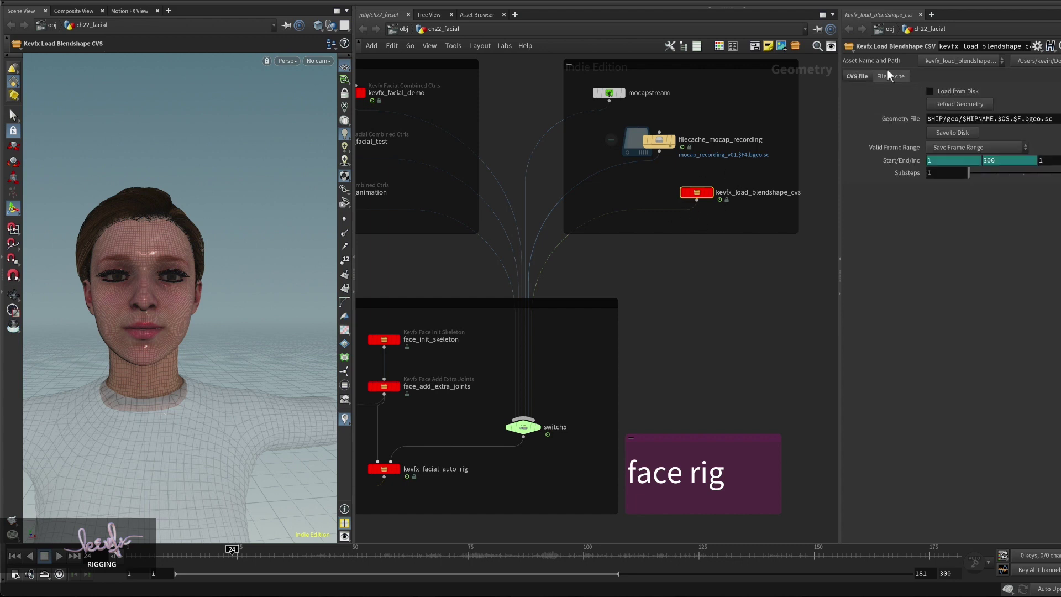
pyautogui.click(856, 77)
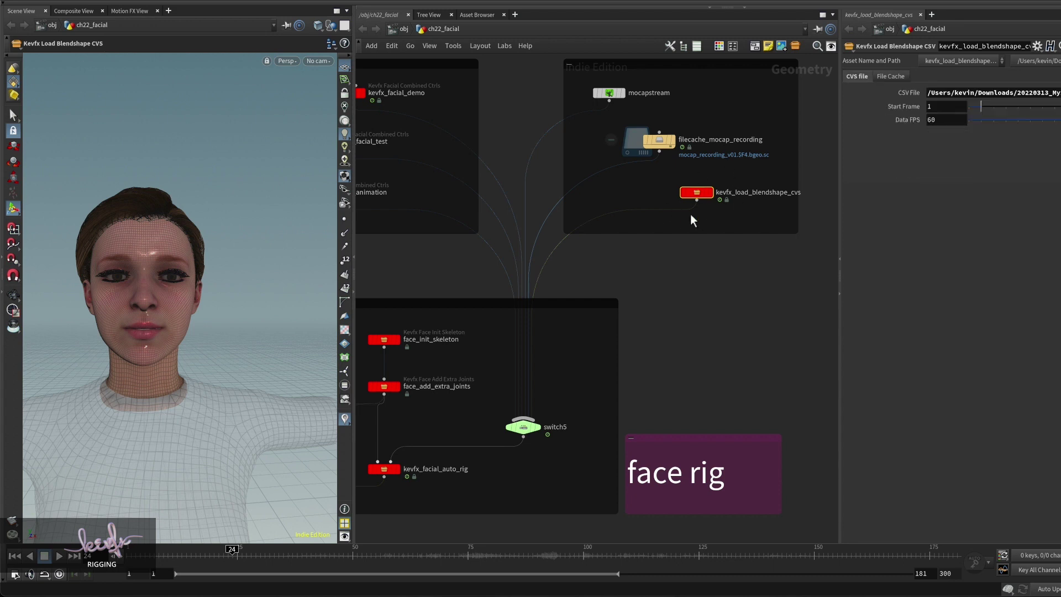
pyautogui.click(676, 249)
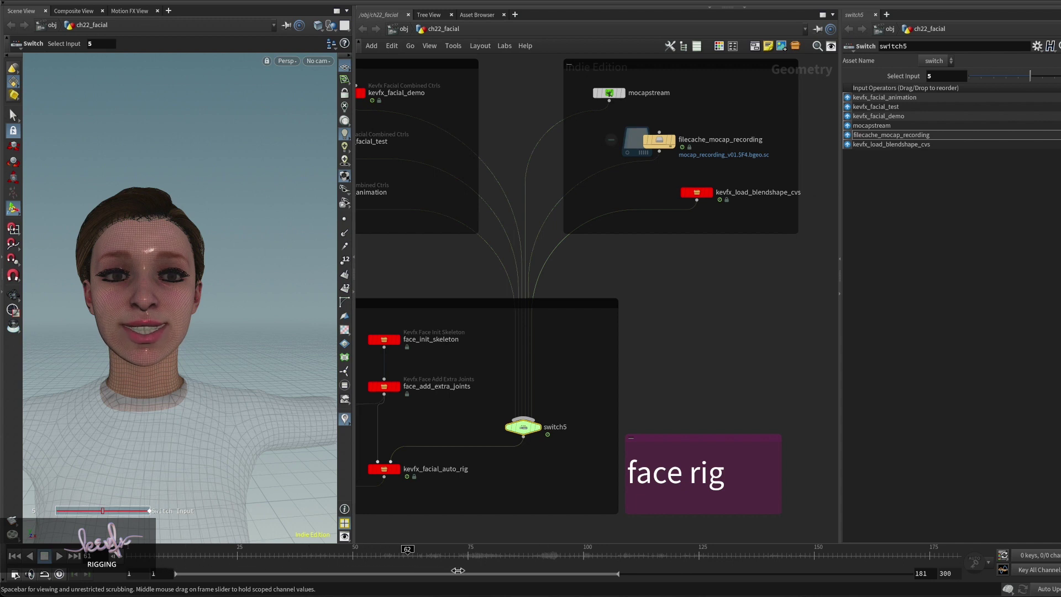
# Frame all nodes, pan to the keyframe box and select kevfx_facial_demo
pyautogui.press('h')
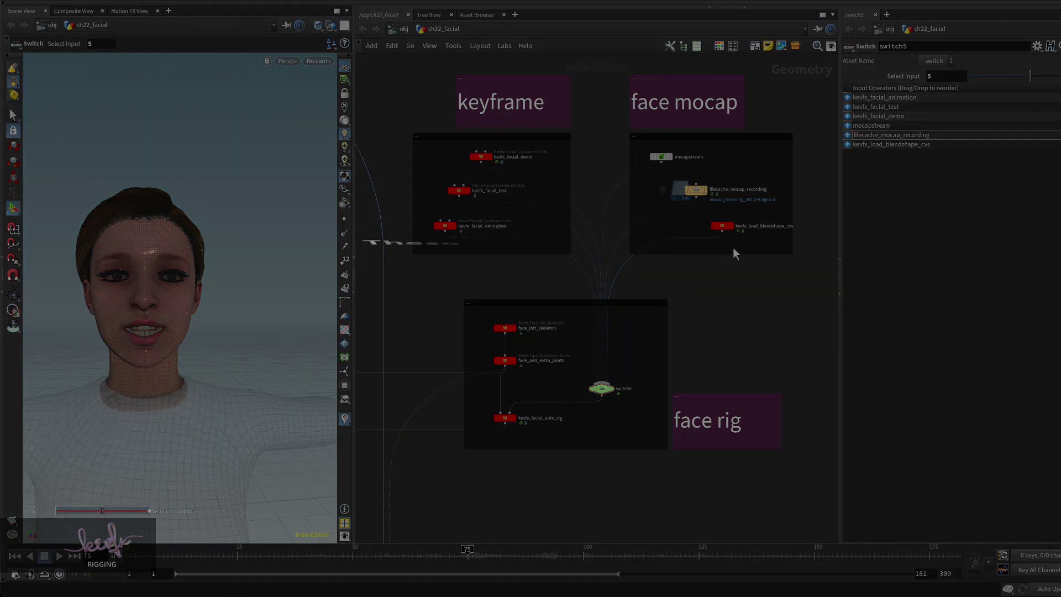
pyautogui.scroll(3, 765, 231)
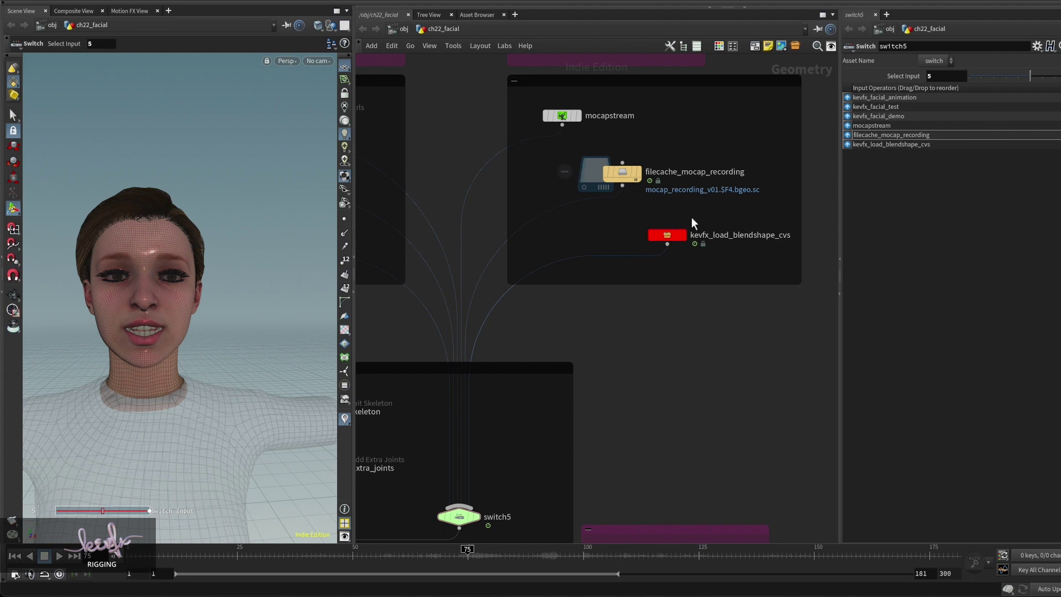
pyautogui.scroll(-3, 721, 298)
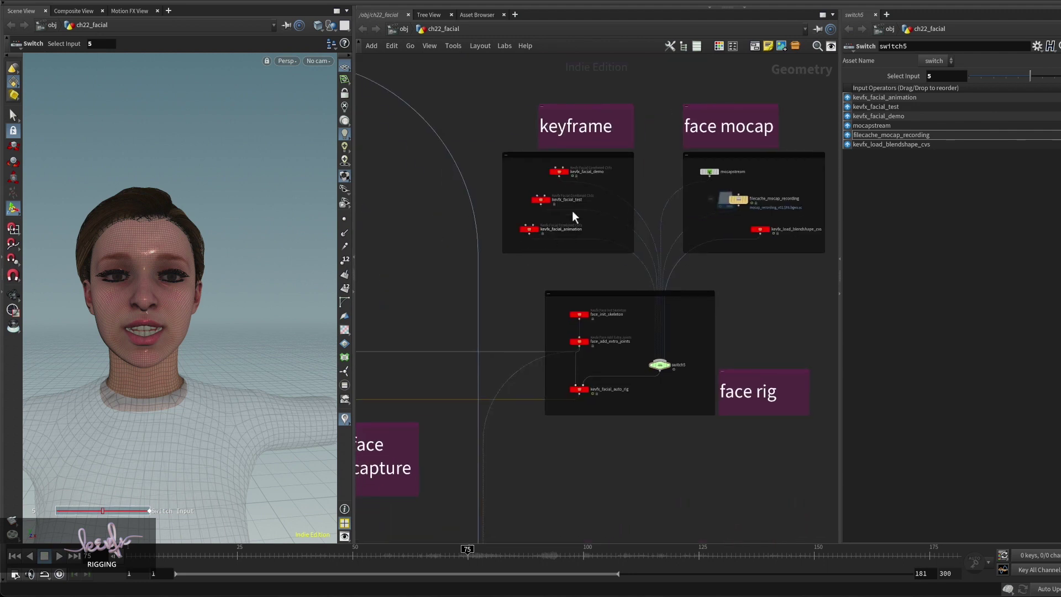
pyautogui.scroll(2, 592, 186)
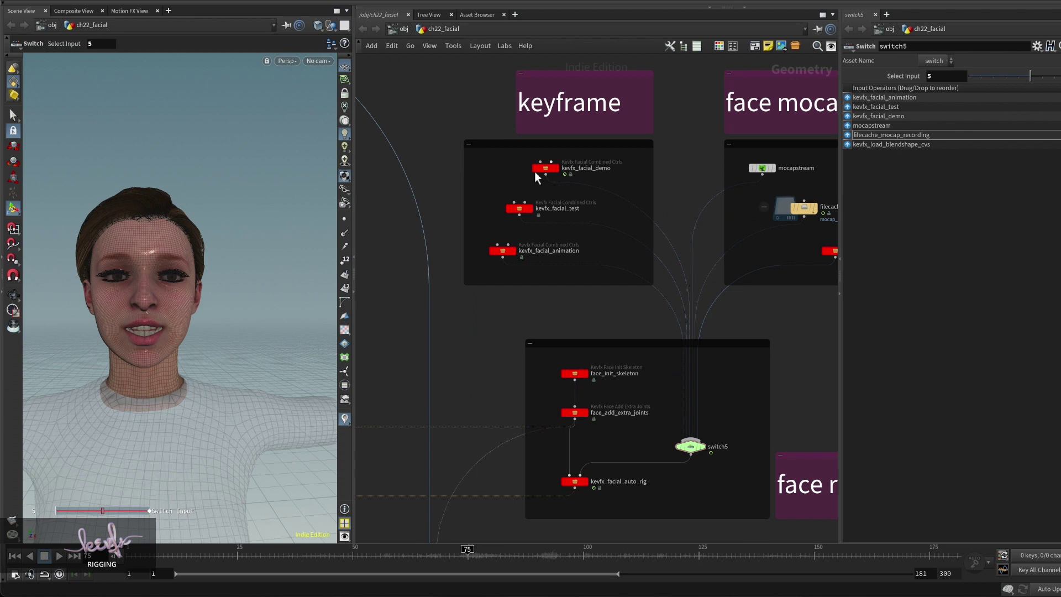
pyautogui.moveTo(554, 285); pyautogui.dragTo(451, 324, button='middle')
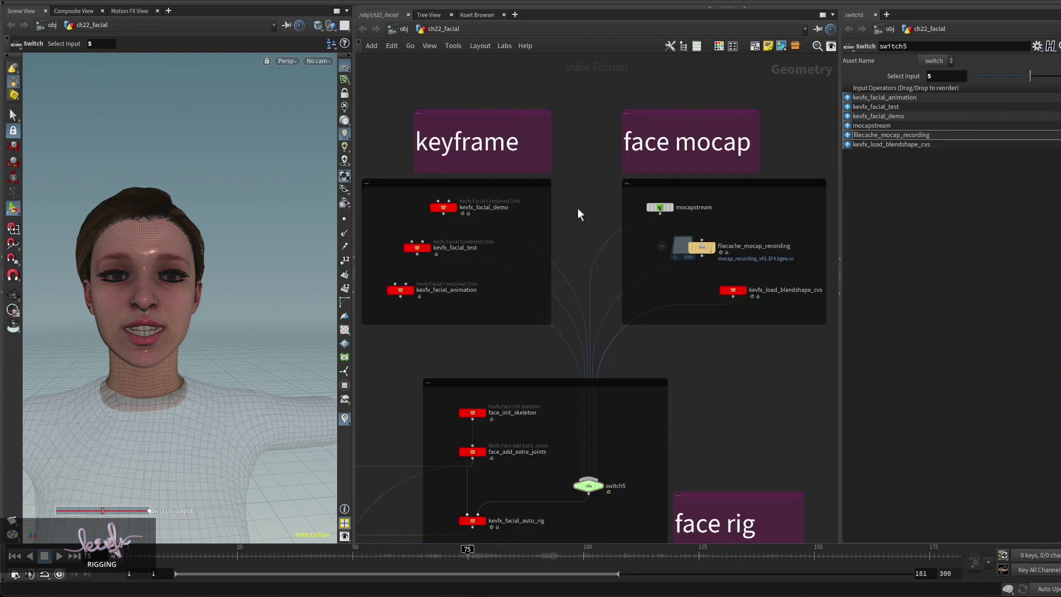
pyautogui.moveTo(610, 274); pyautogui.dragTo(534, 147, button='middle')
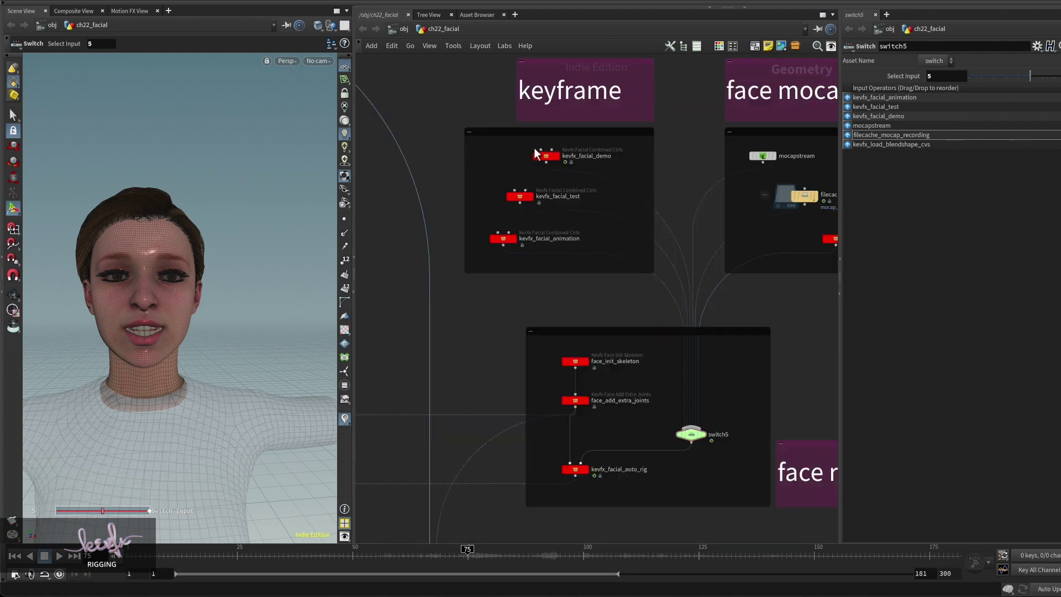
pyautogui.moveTo(502, 147); pyautogui.dragTo(600, 162)
# Set switch5 to input 2 so kevfx_facial_demo drives the face, then pull R Brow Down
pyautogui.moveTo(630, 118); pyautogui.dragTo(628, 118)
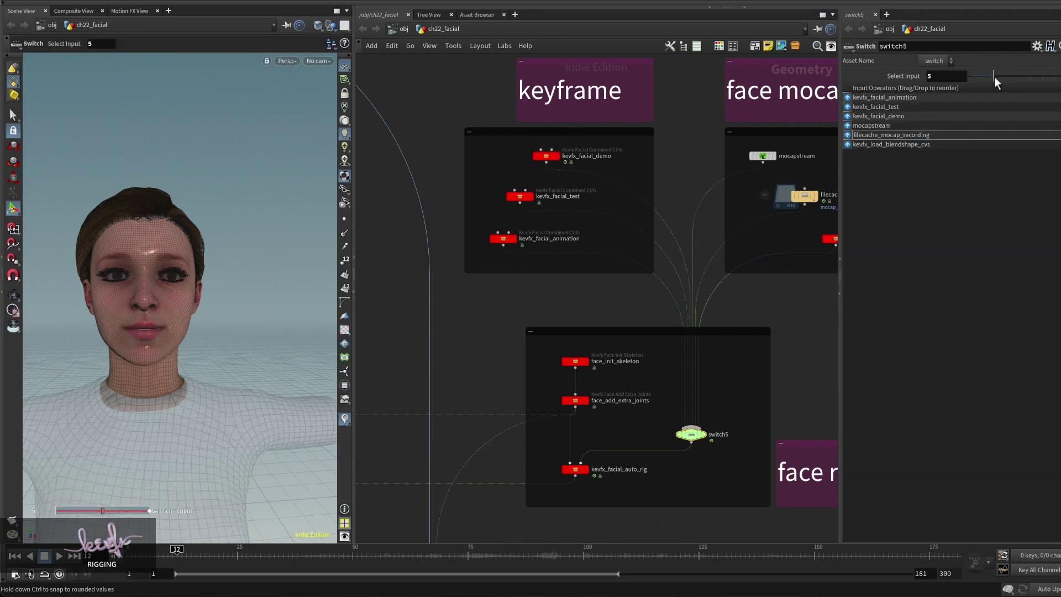
pyautogui.moveTo(994, 76); pyautogui.dragTo(976, 77)
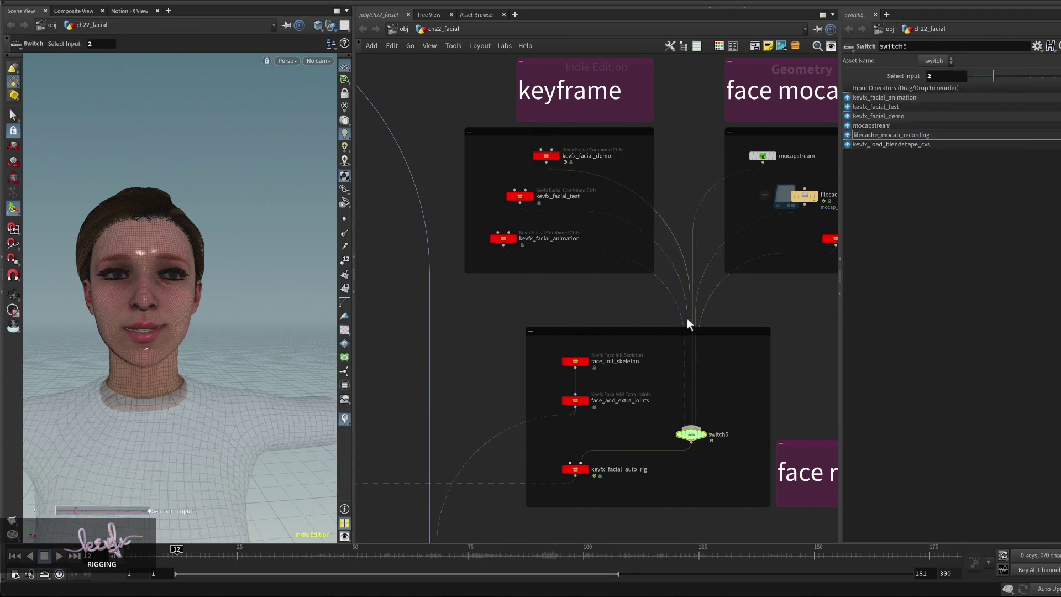
pyautogui.moveTo(506, 151); pyautogui.dragTo(559, 162)
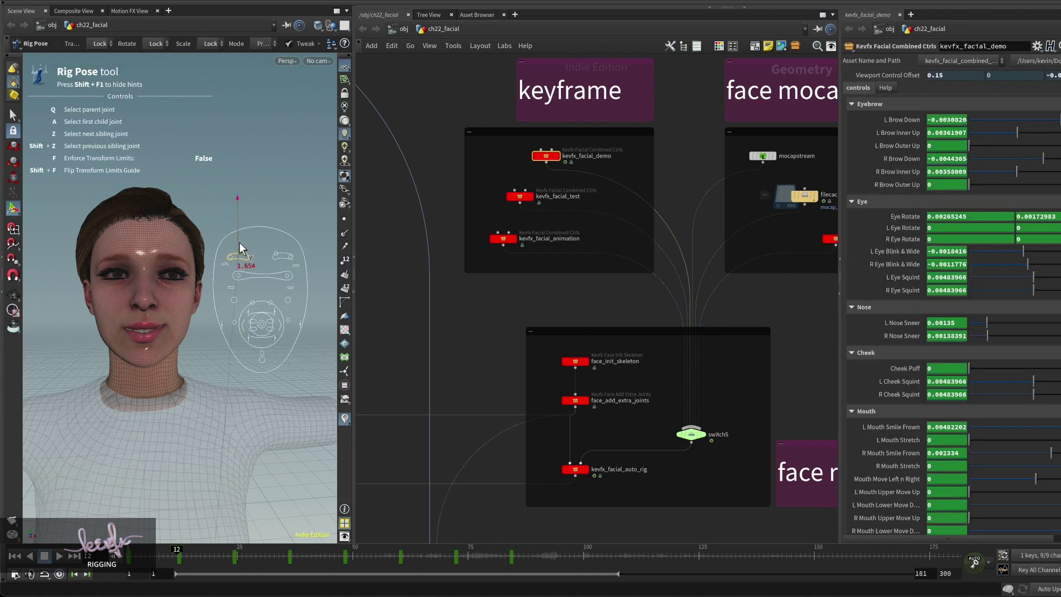
pyautogui.moveTo(242, 248); pyautogui.dragTo(238, 243)
# Select kevfx_facial_auto_rig to show its blendshape-to-joint Blendshape Config
pyautogui.scroll(-5, 734, 313)
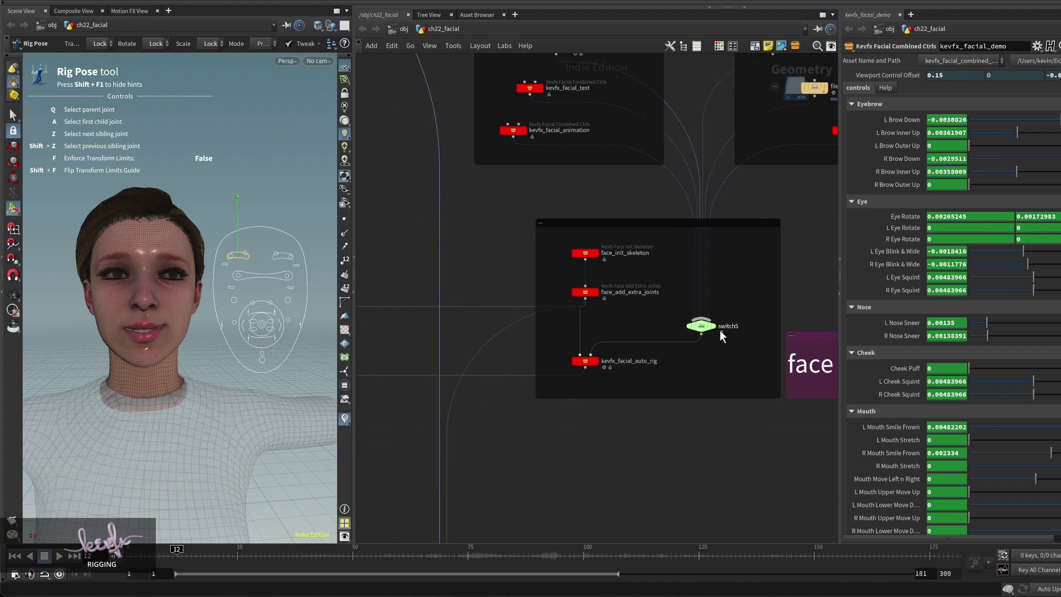
pyautogui.scroll(2, 639, 373)
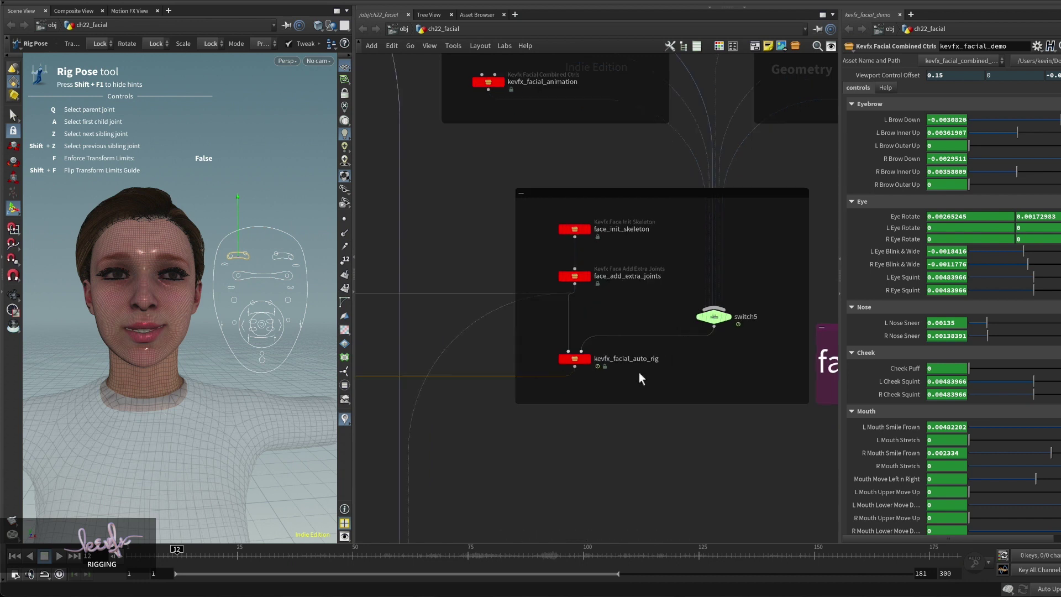
pyautogui.scroll(2, 639, 373)
pyautogui.click(575, 358)
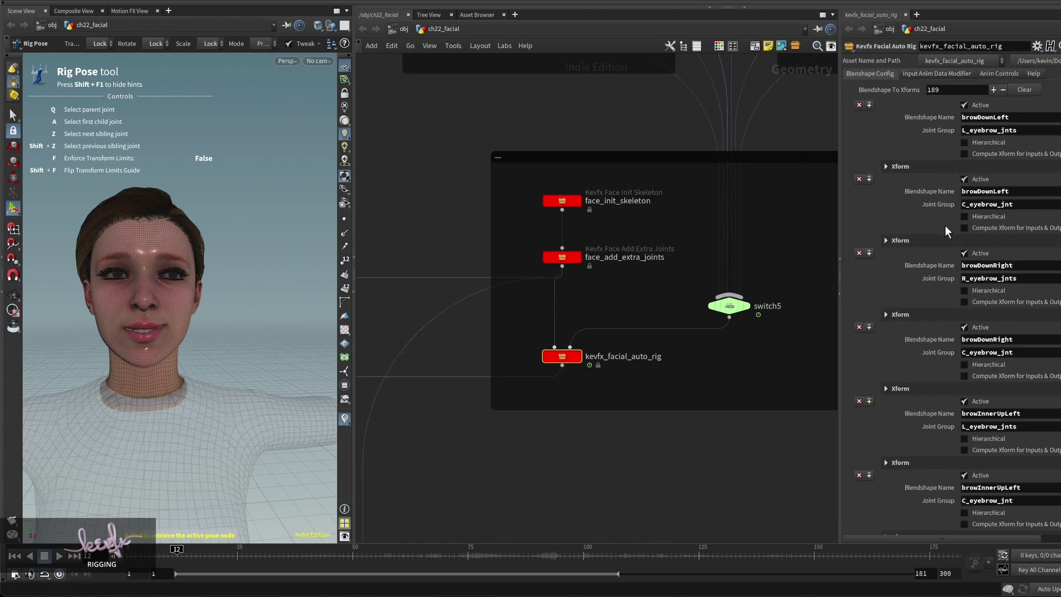
# Scroll through the face and teeth capture subnets and display the DEFORMED_FACE node without extras
pyautogui.scroll(-5, 945, 225)
pyautogui.scroll(-4, 743, 287)
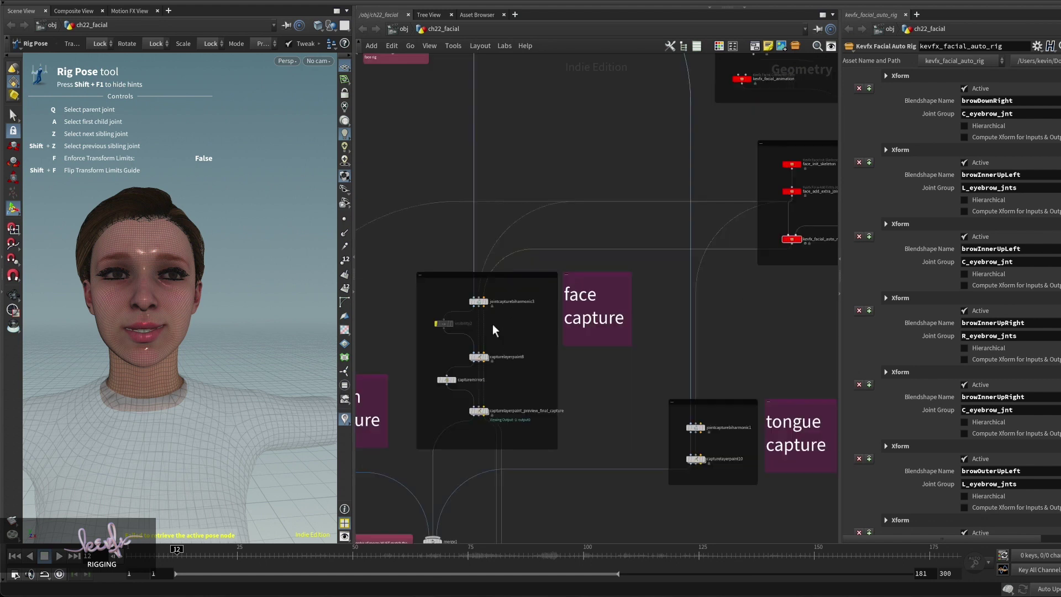
pyautogui.scroll(3, 491, 320)
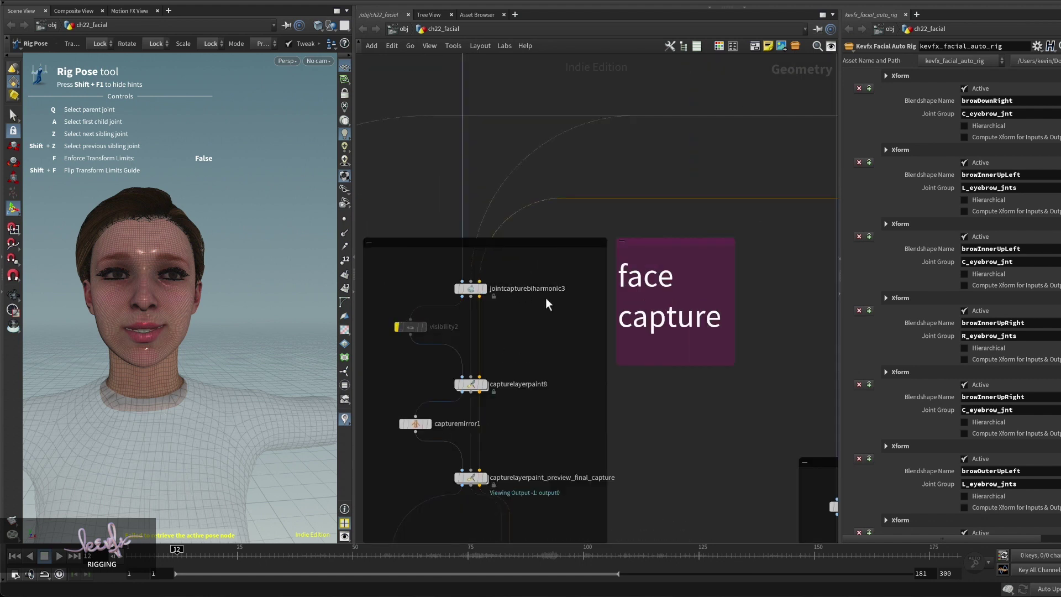
pyautogui.scroll(-4, 547, 287)
pyautogui.scroll(-4, 570, 257)
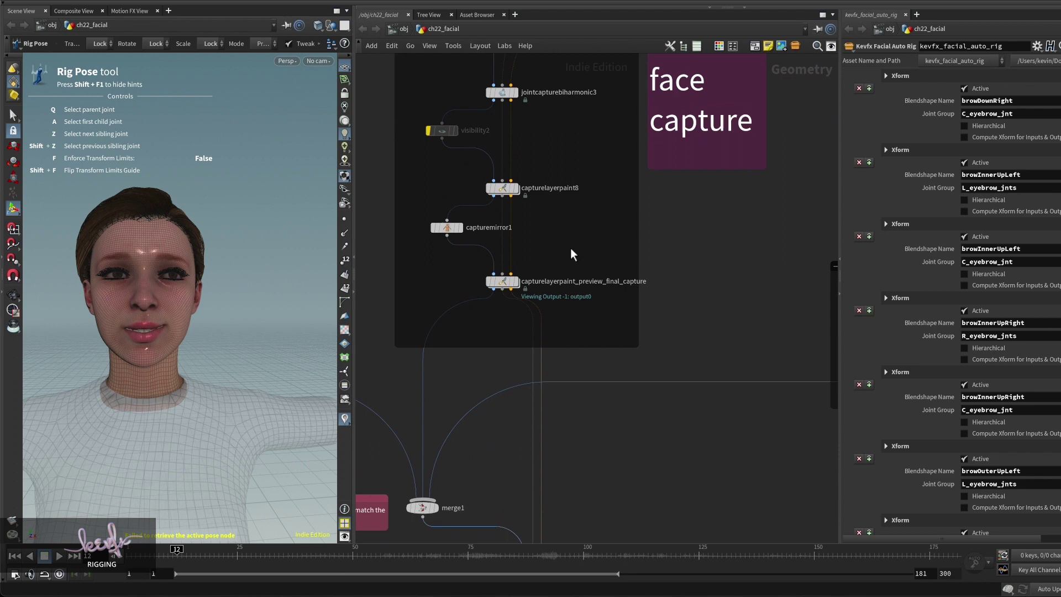
pyautogui.scroll(-5, 590, 354)
pyautogui.click(534, 400)
# Display the OUT node to show the final animated face with eyelashes, orbiting around it
pyautogui.scroll(-2, 534, 380)
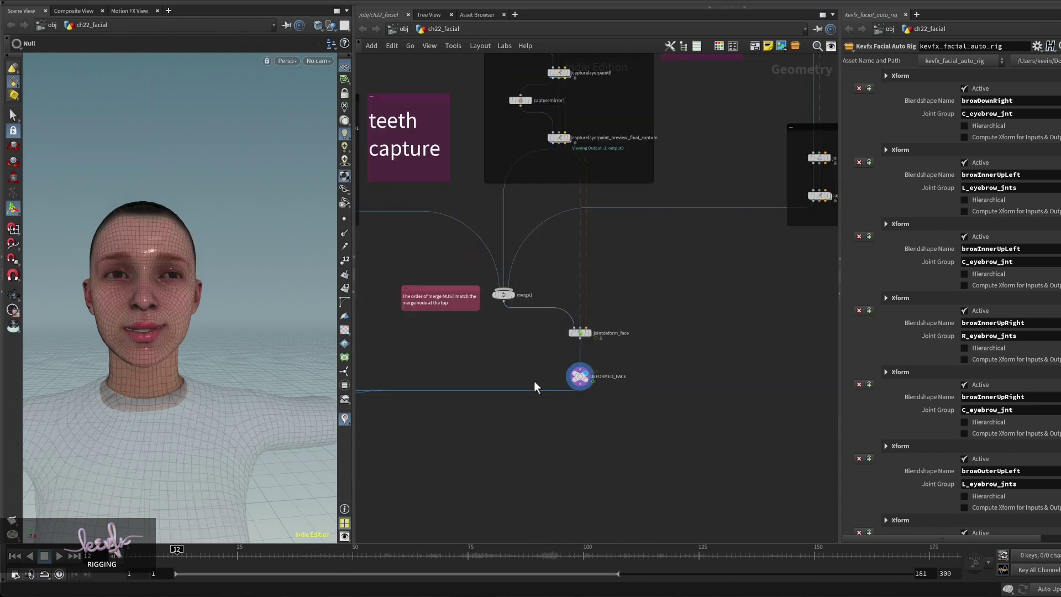
pyautogui.scroll(-3, 661, 357)
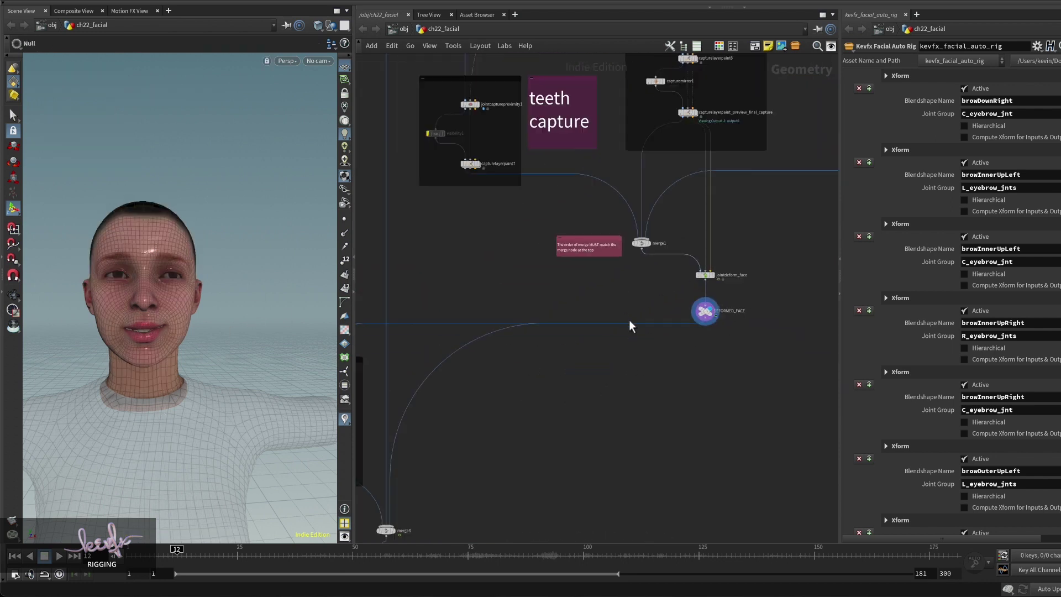
pyautogui.scroll(5, 451, 339)
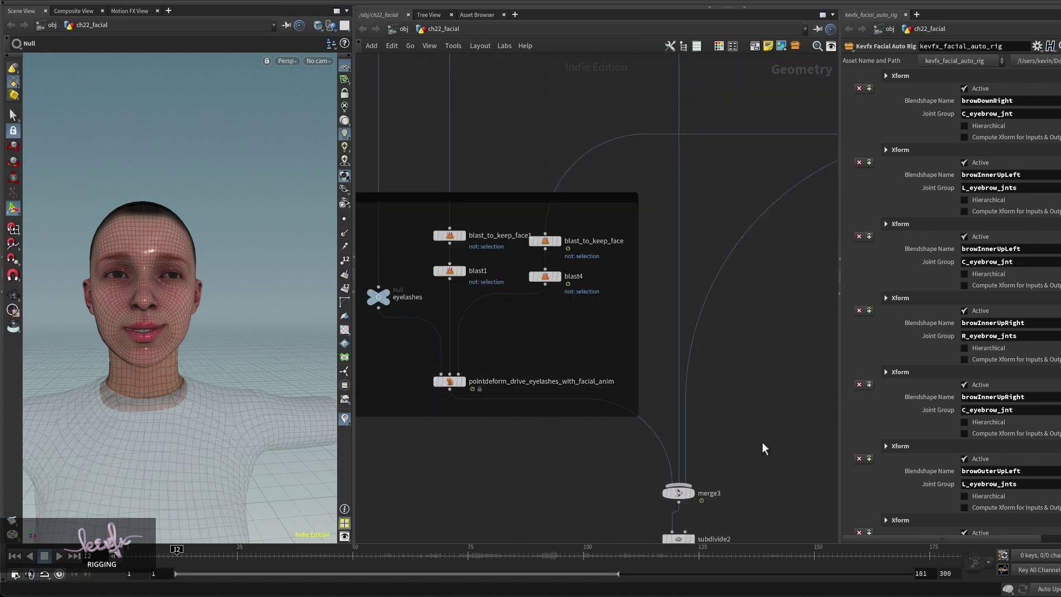
pyautogui.press('Down')
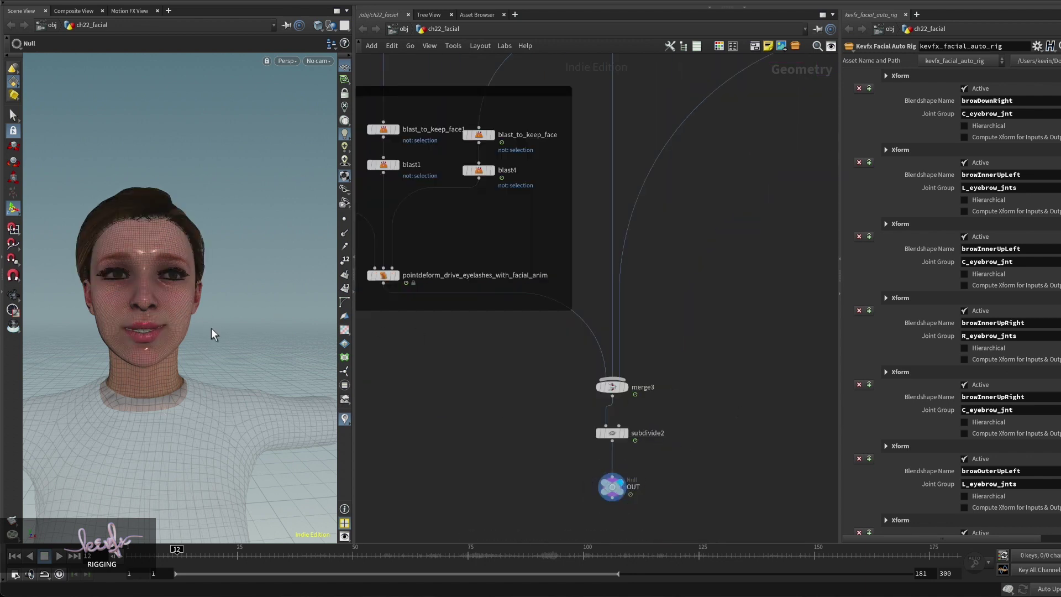
pyautogui.moveTo(227, 332)
pyautogui.mouseDown()
pyautogui.moveTo(266, 333)
pyautogui.moveTo(243, 332)
pyautogui.mouseUp()
pyautogui.scroll(-3, 681, 281)
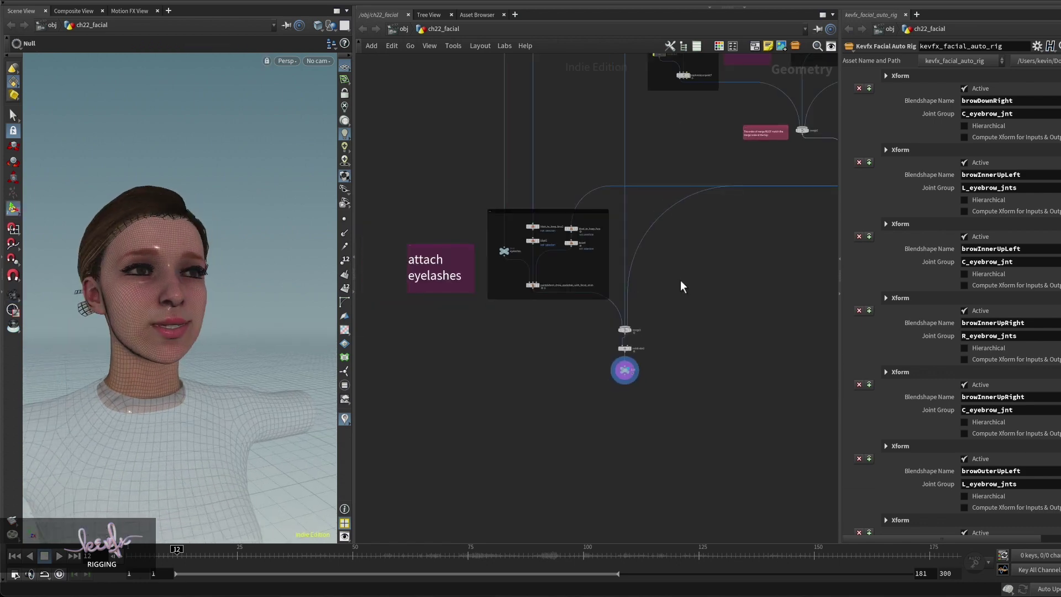